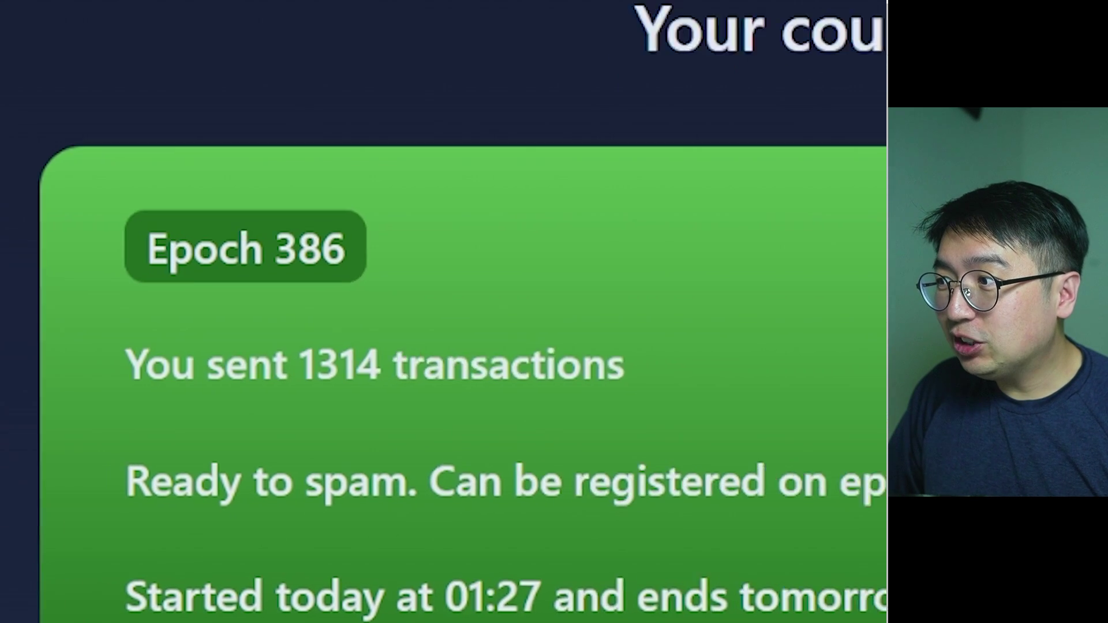
Step: Highlight 'You sent 1314 transactions' for epoch 386, then clear the selection
left_click_drag(289, 529, 400, 530)
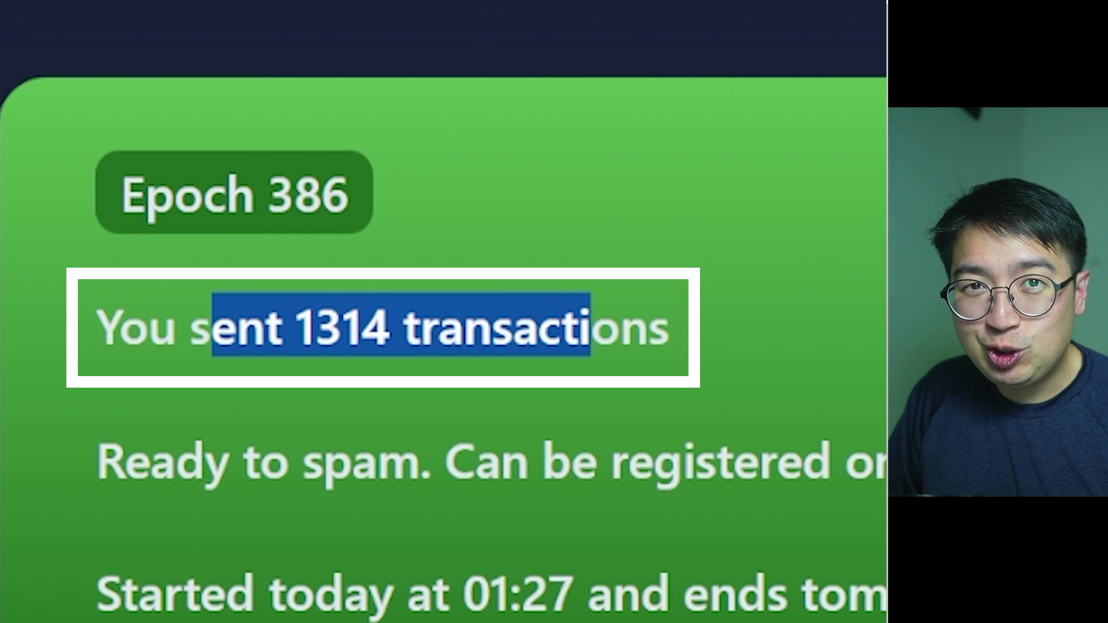
left_click(482, 297)
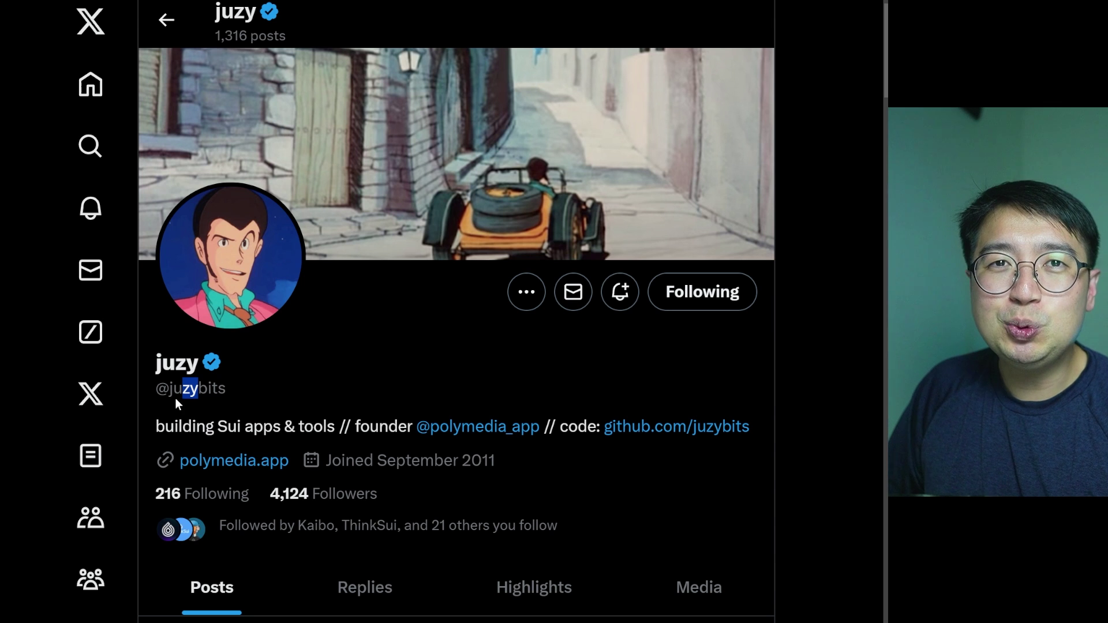
Step: Scroll the X profile down to the pinned post announcing SPAM on Sui
scroll(209, 563, "down", 8)
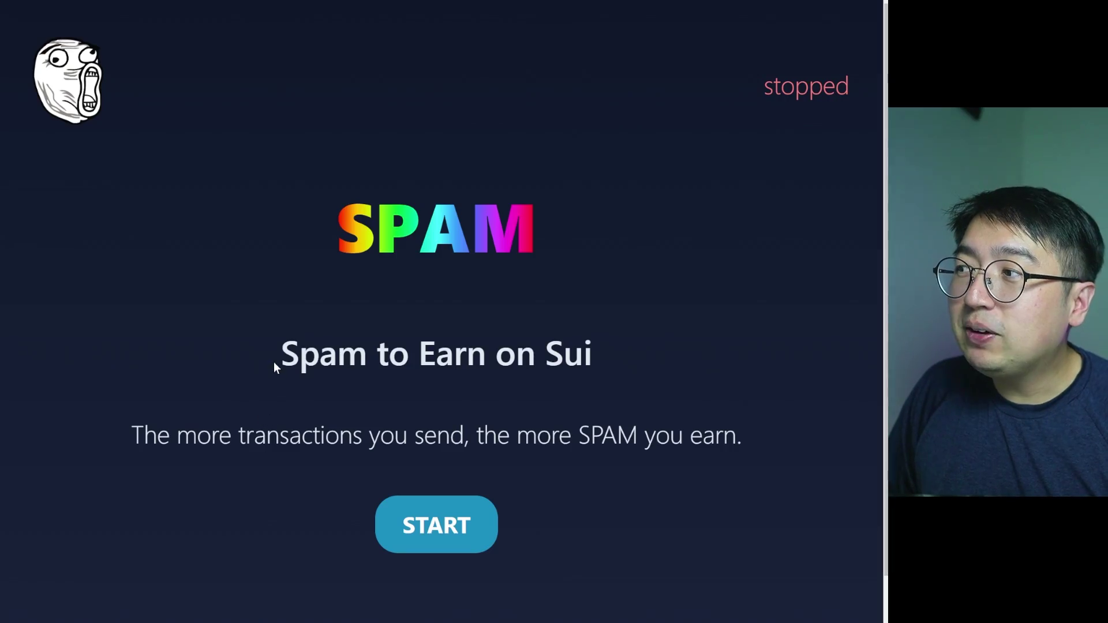
left_click_drag(274, 364, 636, 371)
left_click_drag(158, 434, 715, 434)
scroll(758, 441, "down", 8)
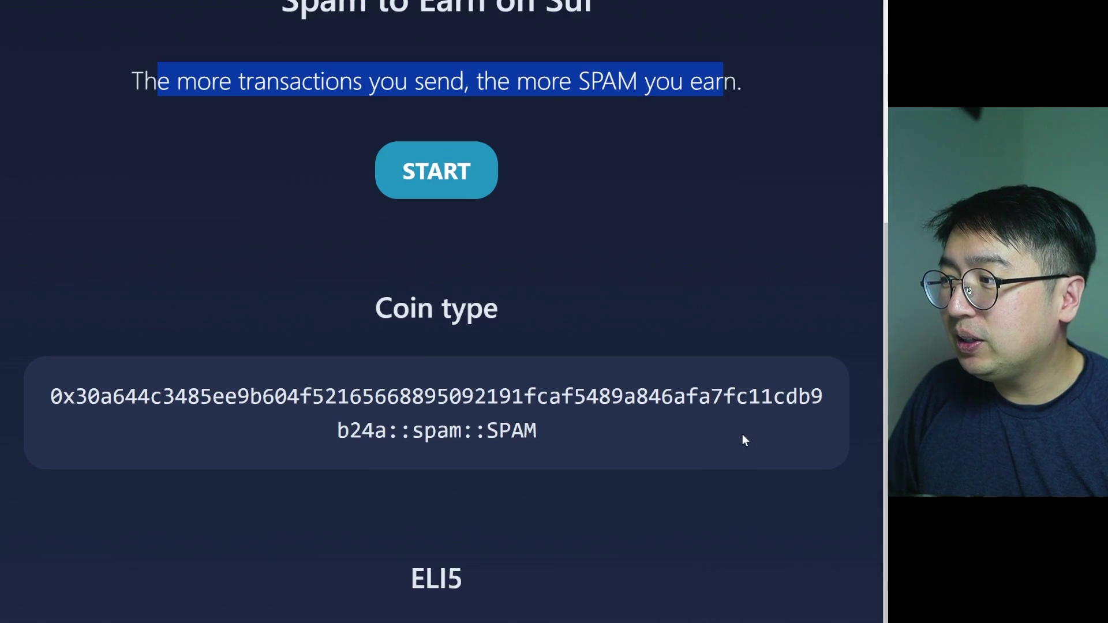
left_click_drag(402, 404, 474, 402)
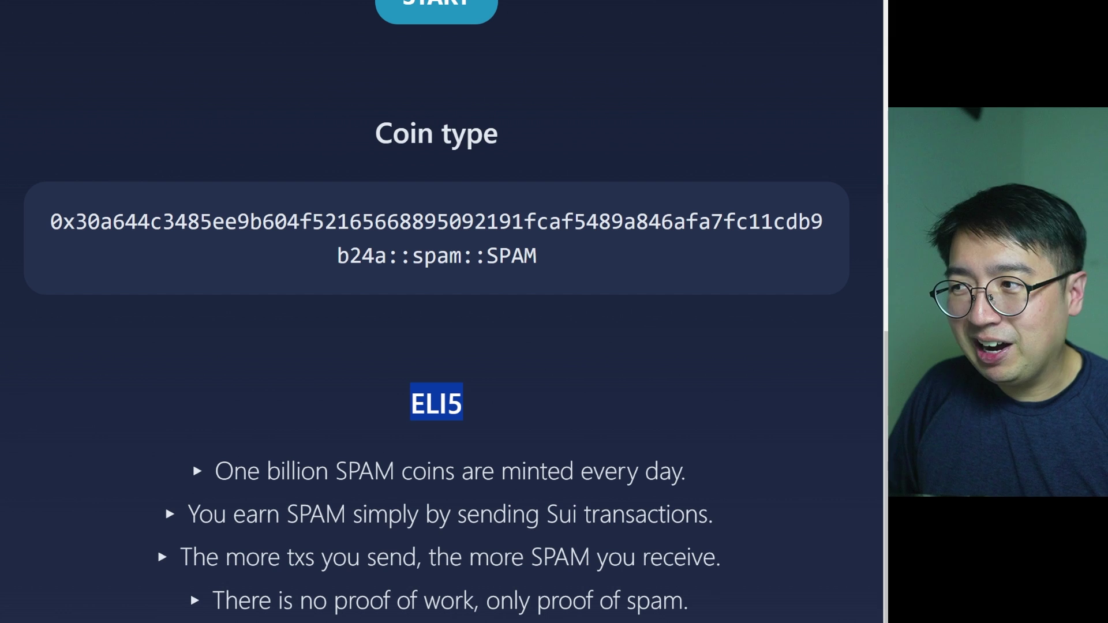
left_click_drag(215, 471, 695, 474)
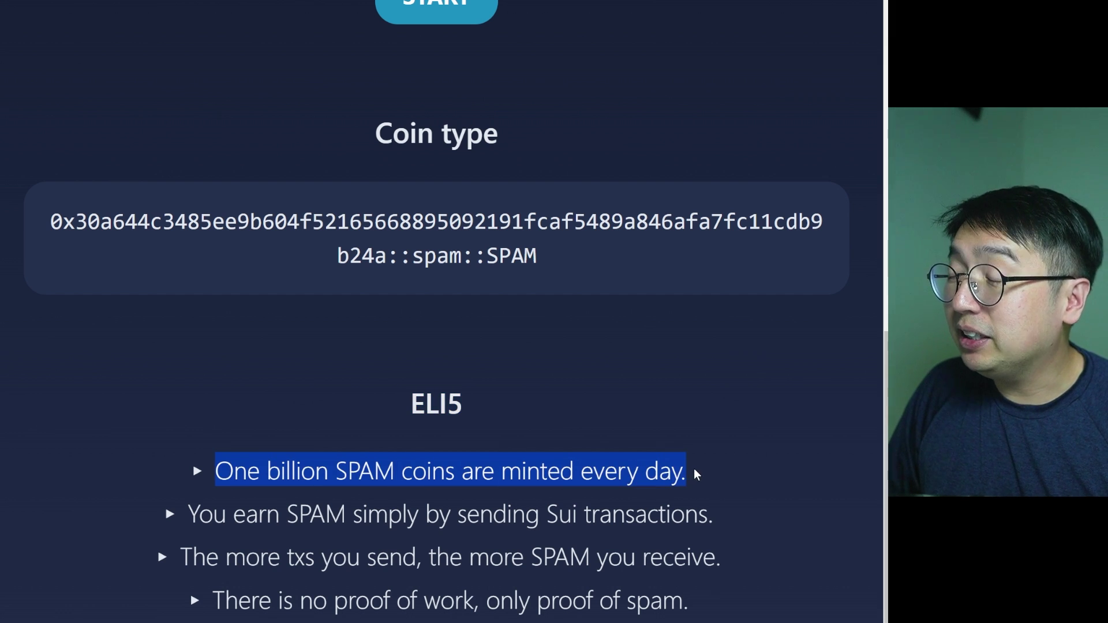
left_click_drag(173, 520, 723, 534)
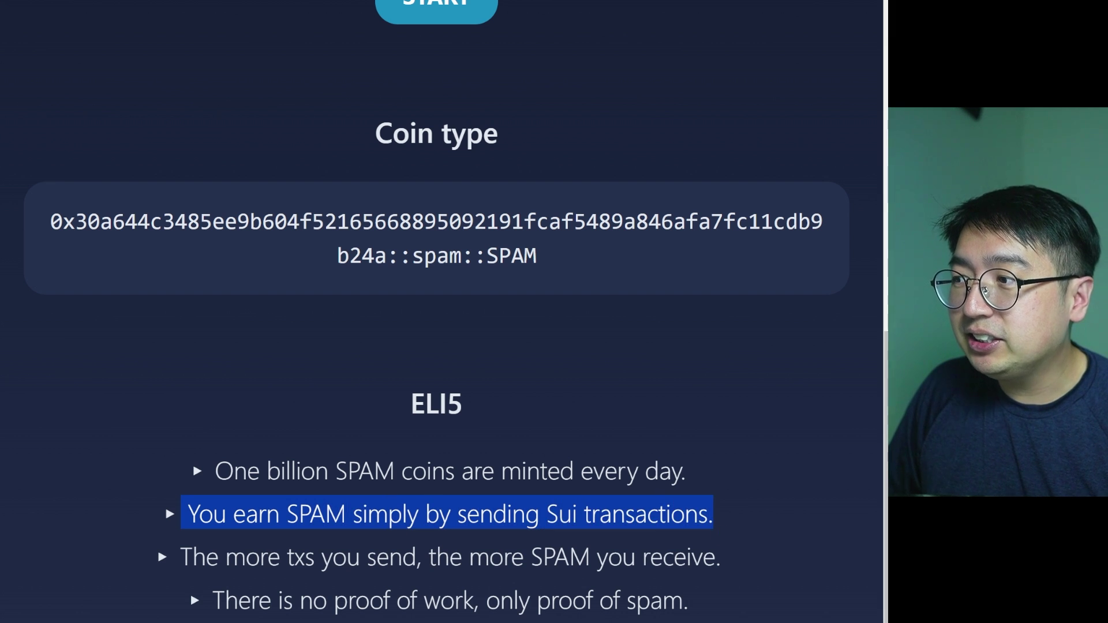
left_click_drag(173, 556, 738, 559)
left_click_drag(173, 603, 588, 585)
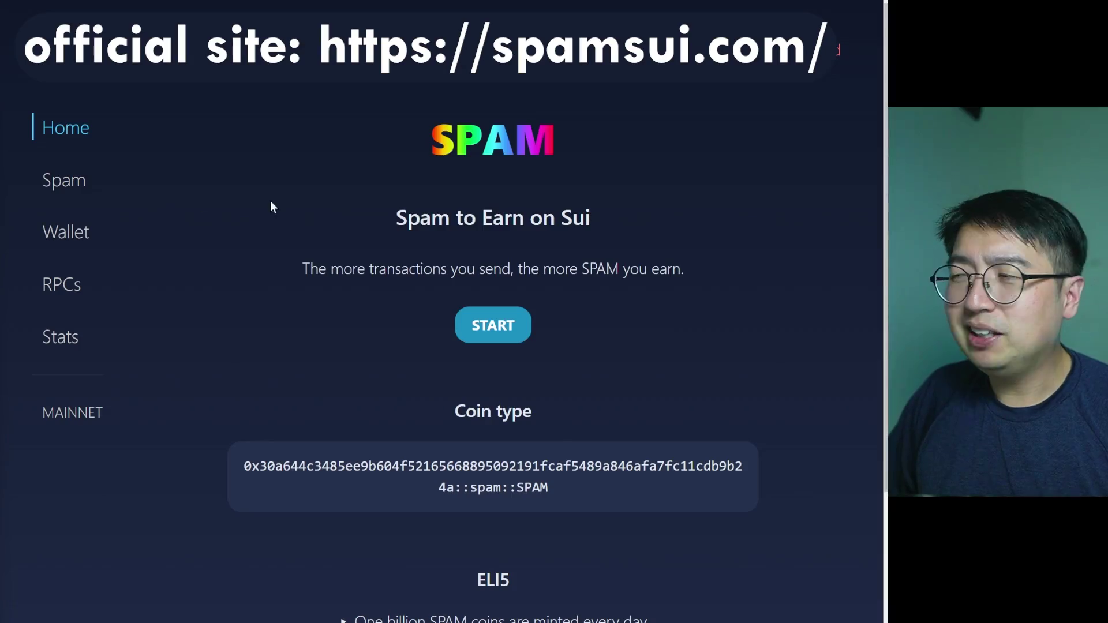
Step: Select the full coin type string, from '0x30a644c…' through '::spam::SPAM', on the Home page
left_click_drag(441, 192, 599, 244)
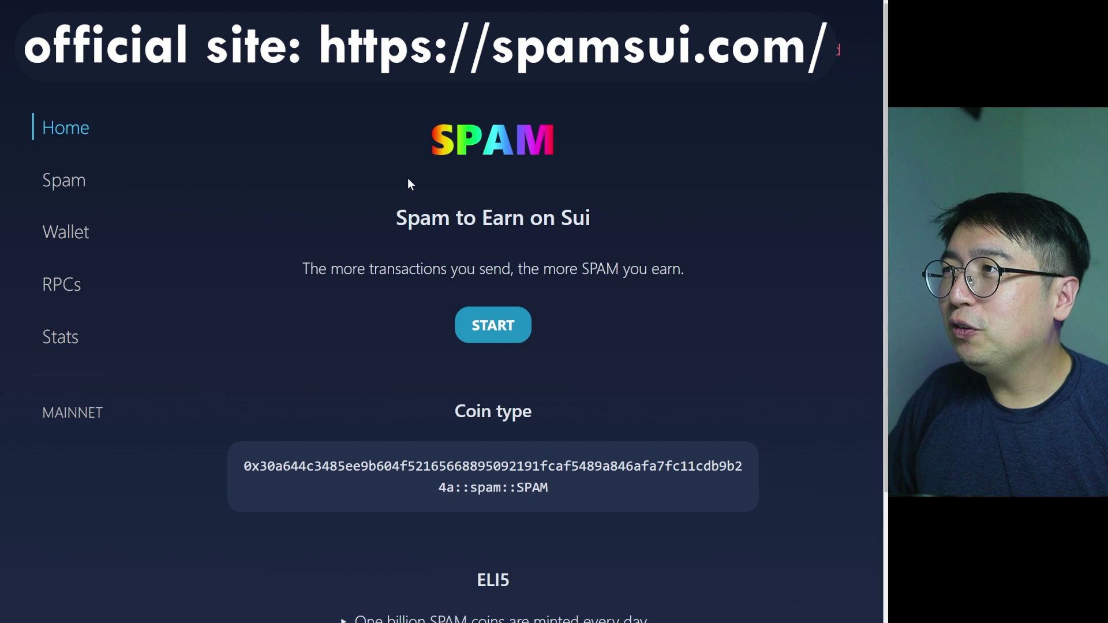
scroll(297, 390, "down", 1)
left_click_drag(314, 395, 597, 428)
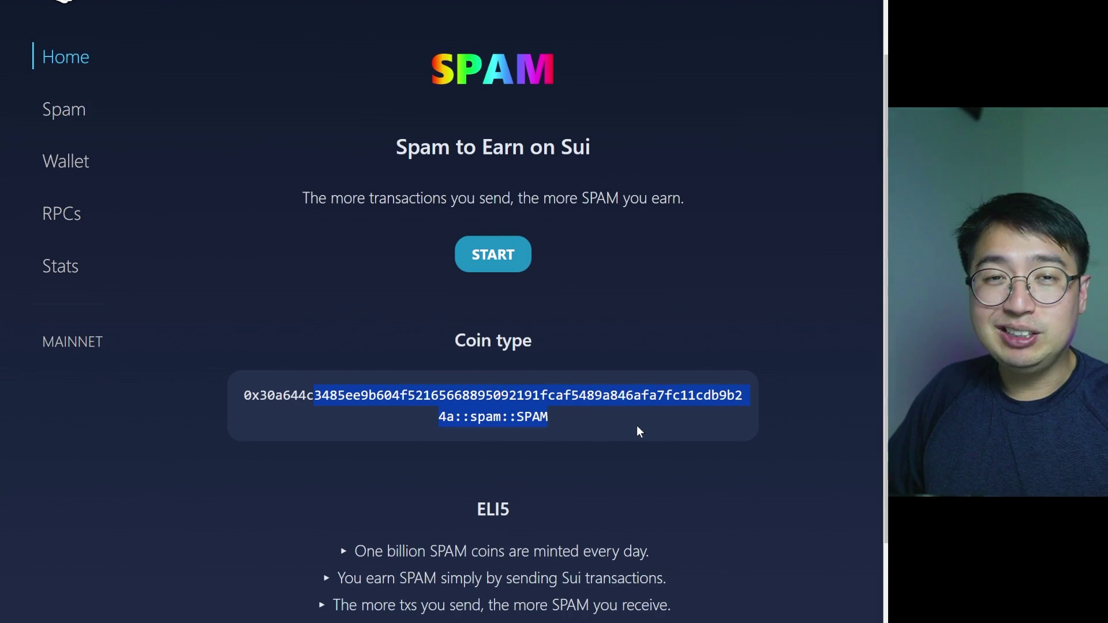
left_click_drag(555, 416, 245, 396)
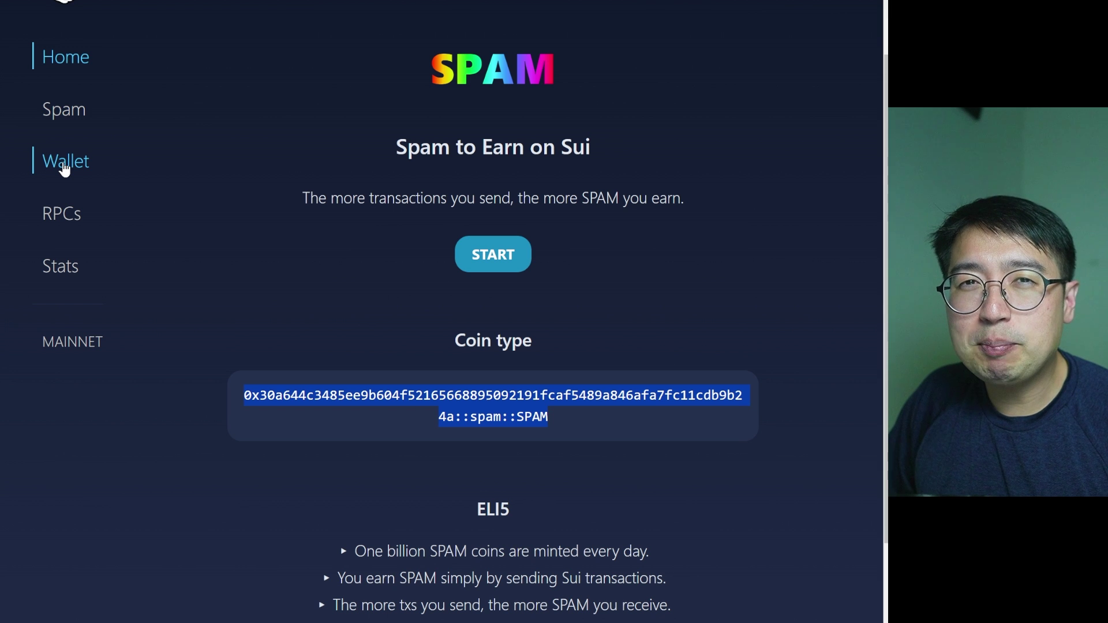
Step: Open the Wallet page and highlight the spam wallet's Sui address, then return to Spam
left_click(65, 167)
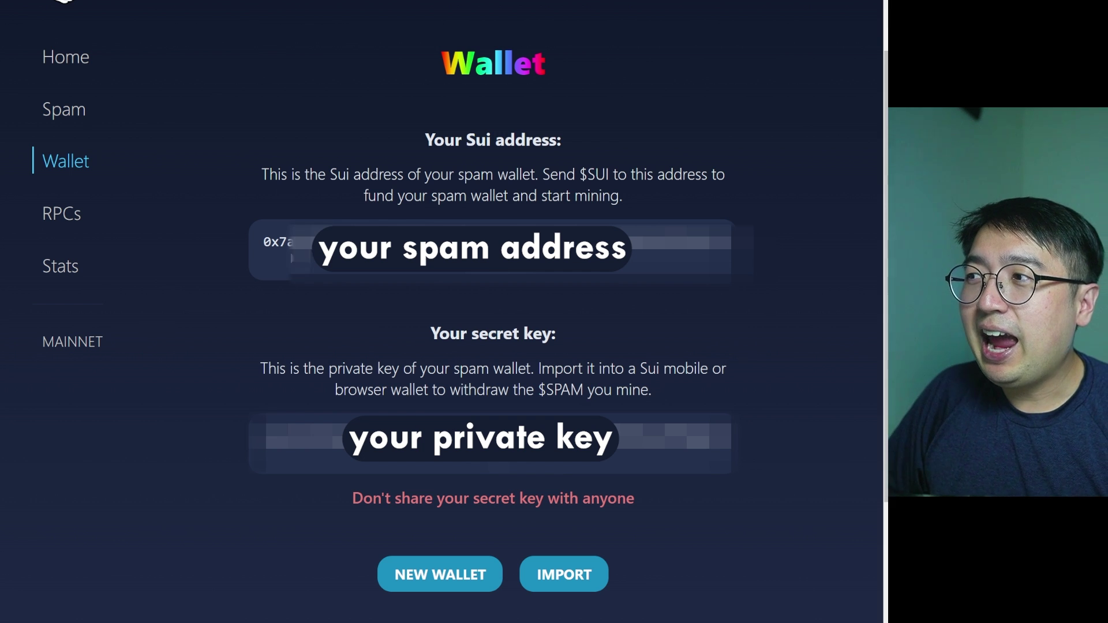
double_click(496, 243)
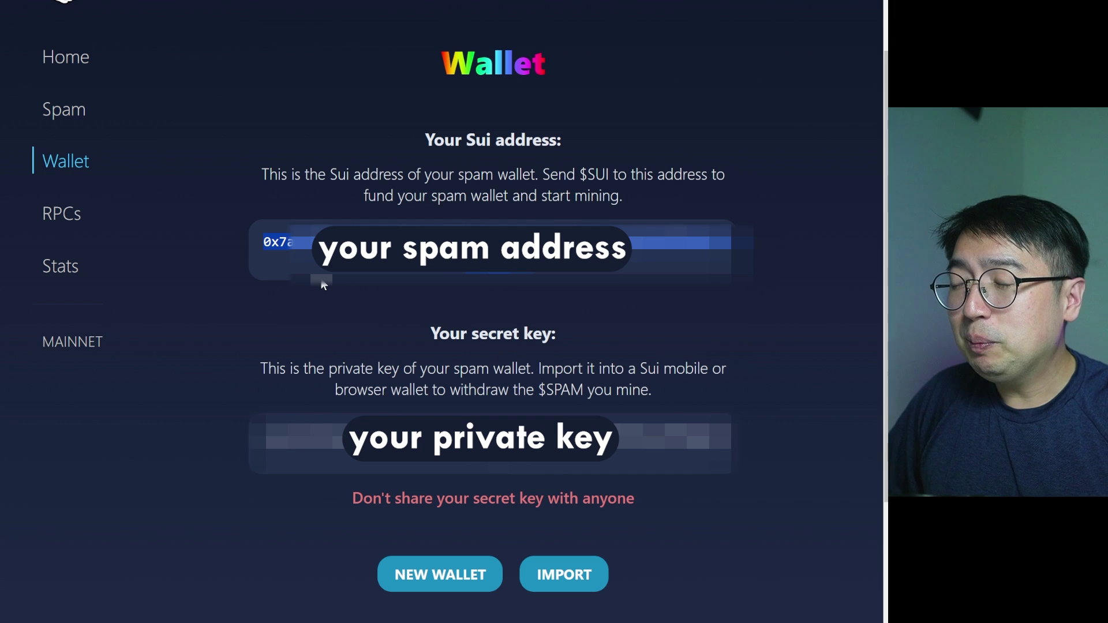
left_click(291, 302)
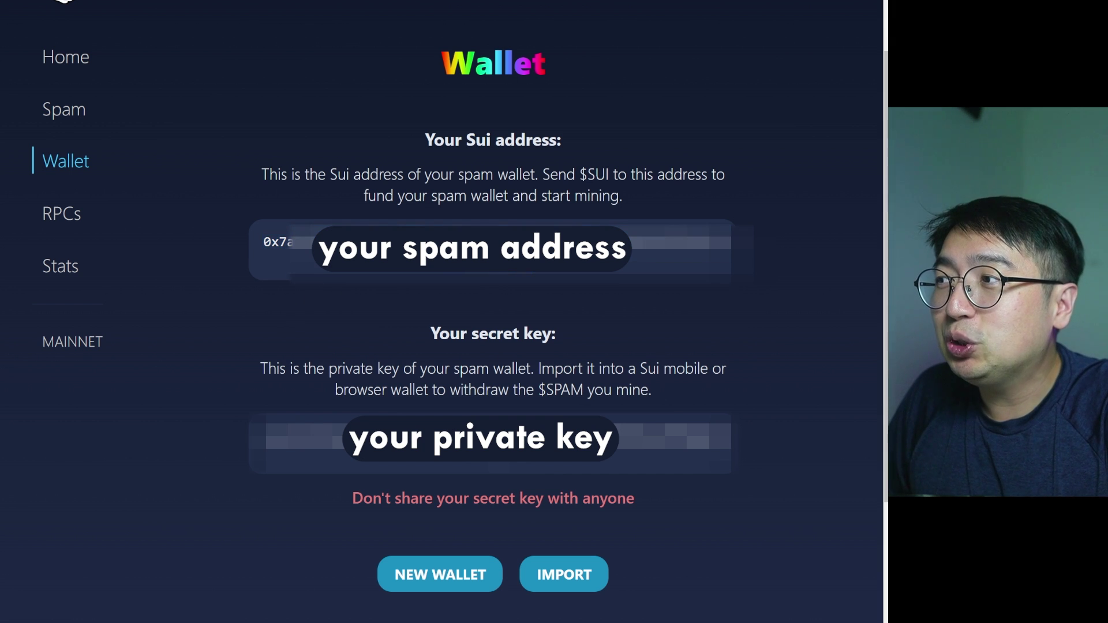
double_click(496, 242)
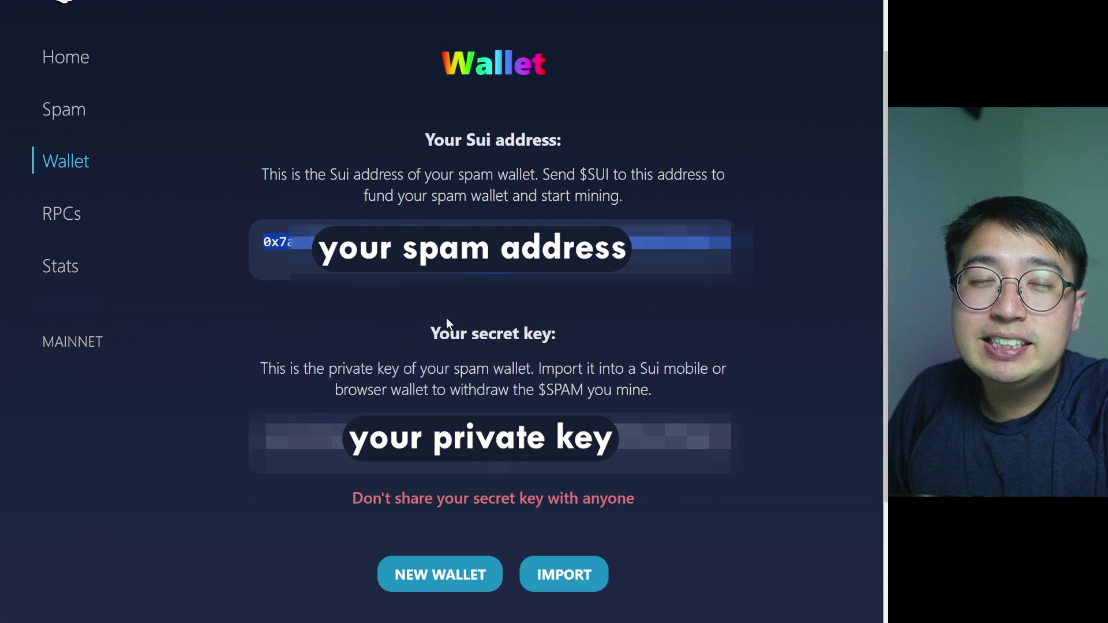
left_click(520, 279)
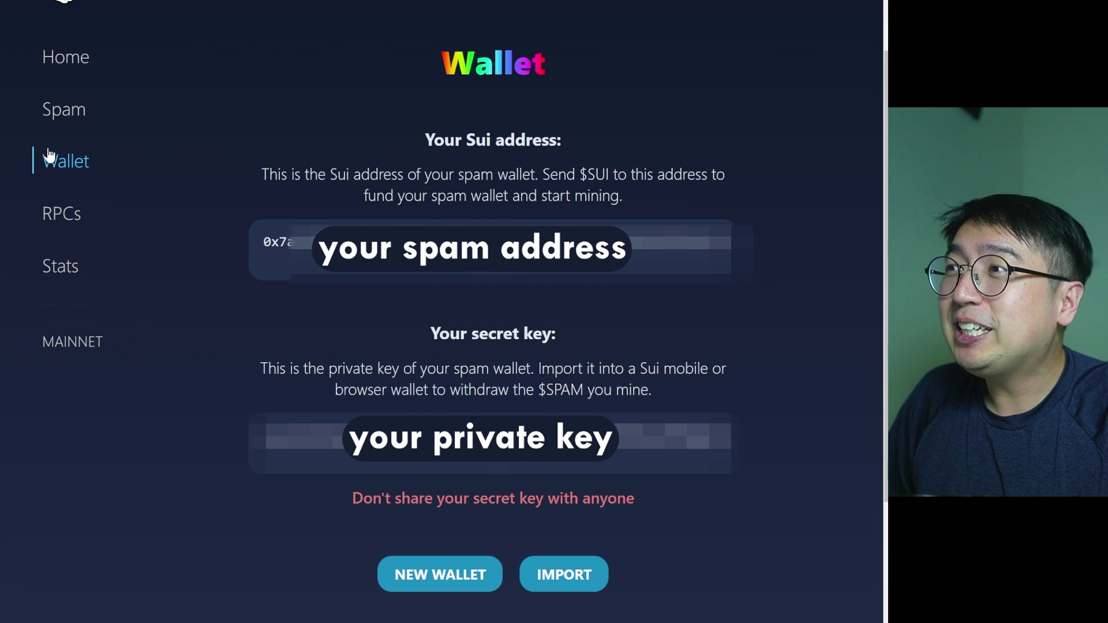
left_click(68, 109)
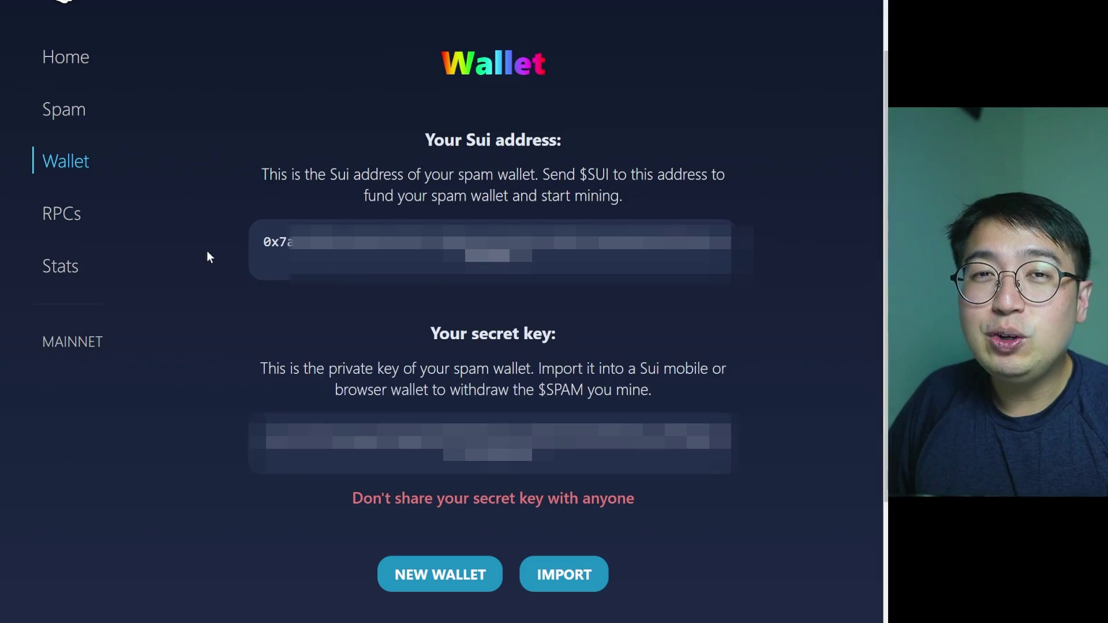
Step: Highlight the wallet's Sui address and the secret key explanation, then switch to the Spam page
left_click_drag(258, 248, 532, 257)
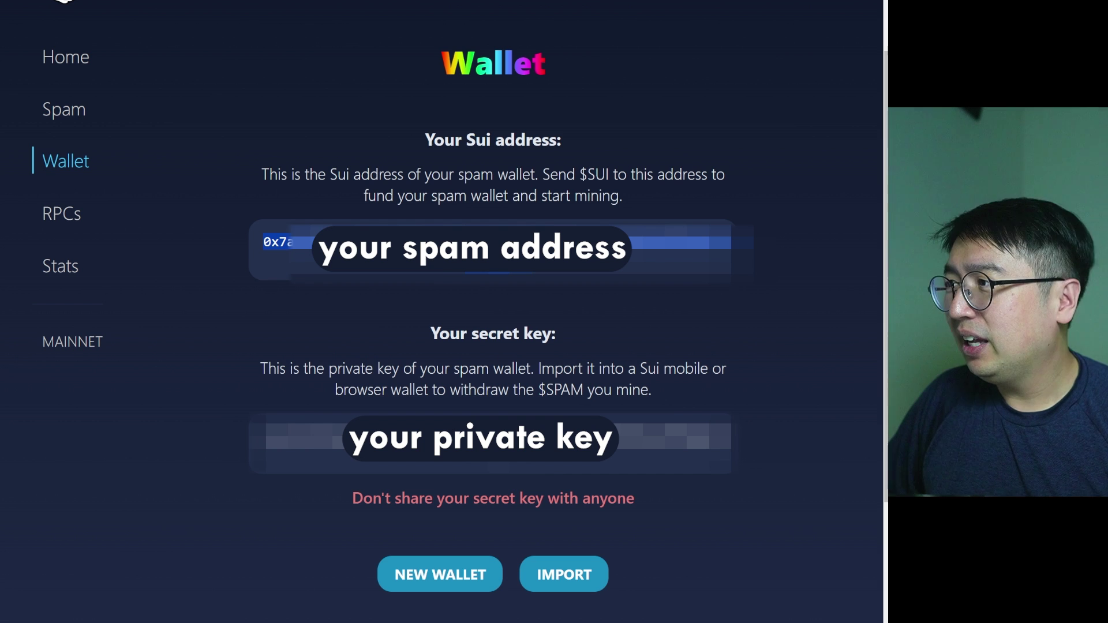
left_click_drag(472, 333, 559, 356)
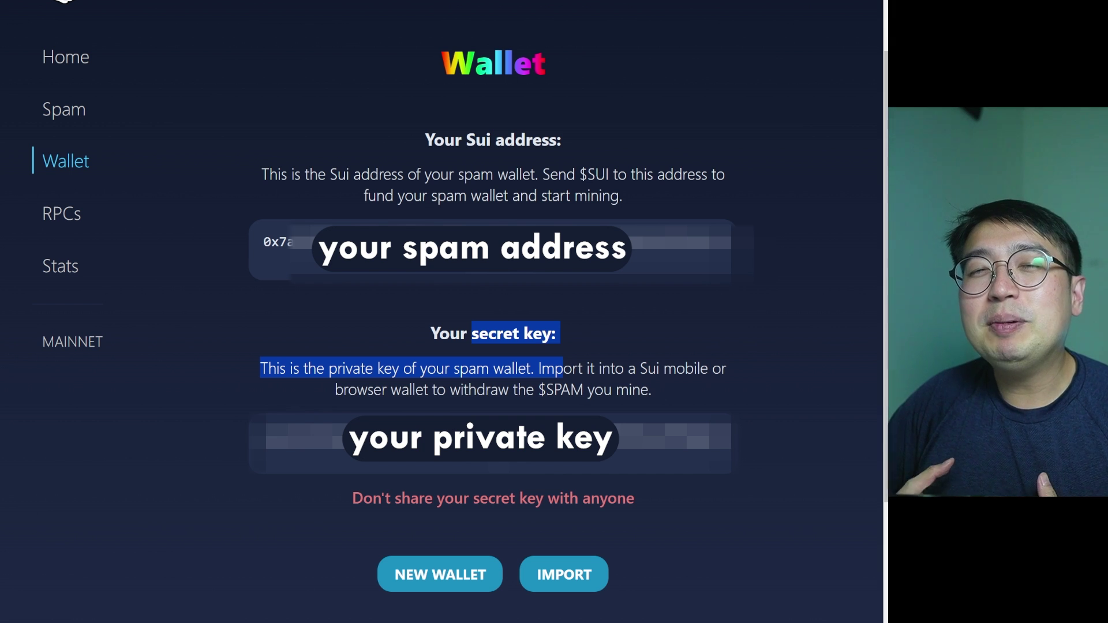
left_click_drag(255, 240, 731, 242)
left_click(404, 129)
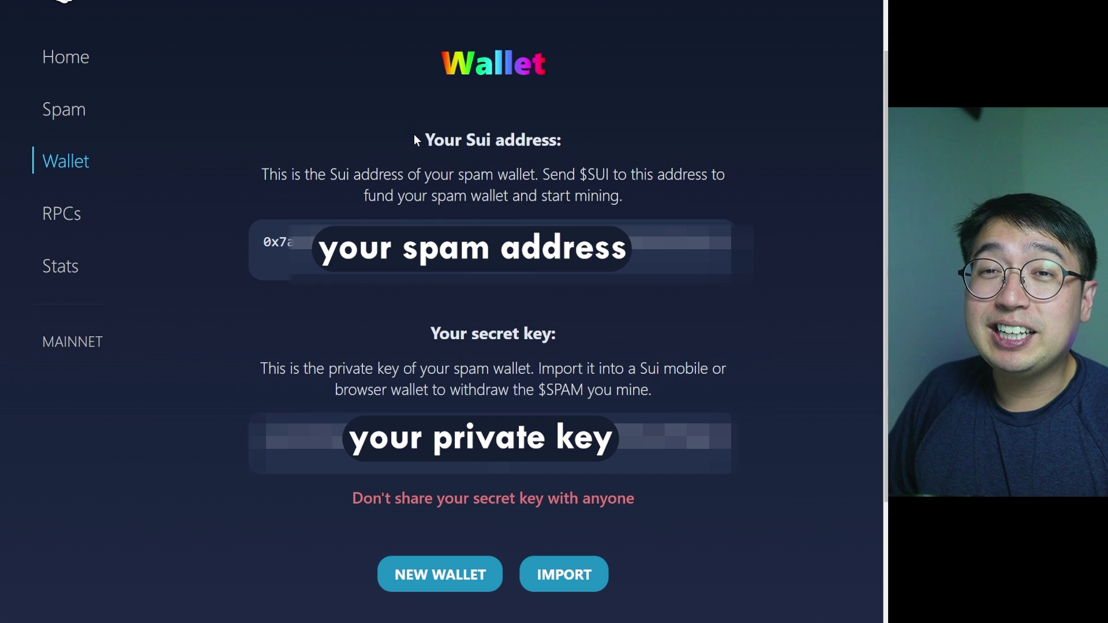
left_click_drag(414, 134, 538, 153)
left_click(538, 153)
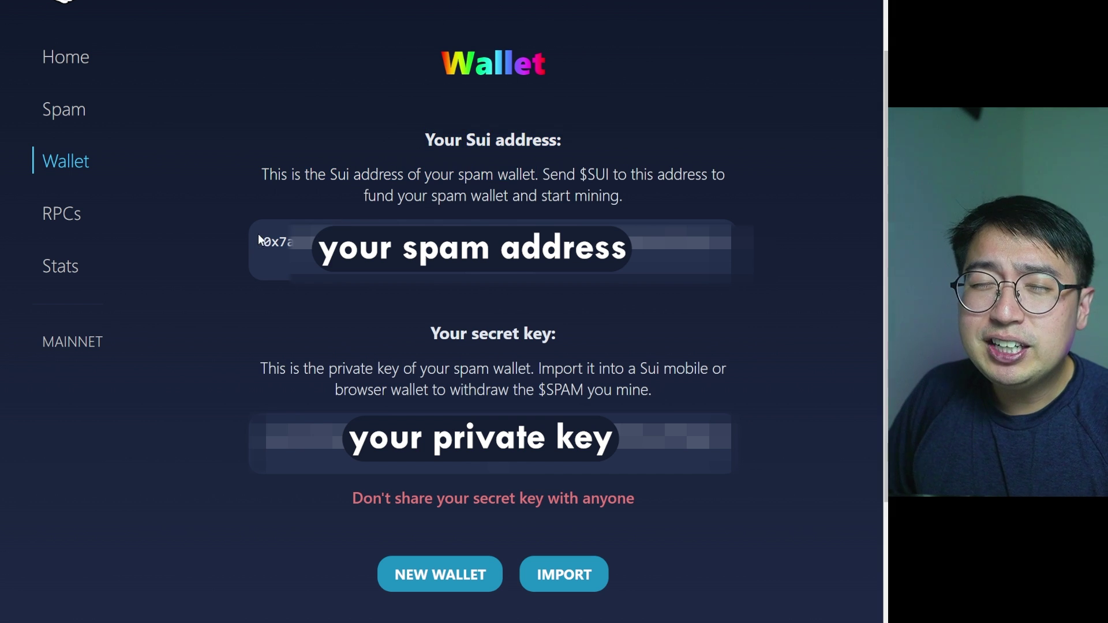
left_click(64, 113)
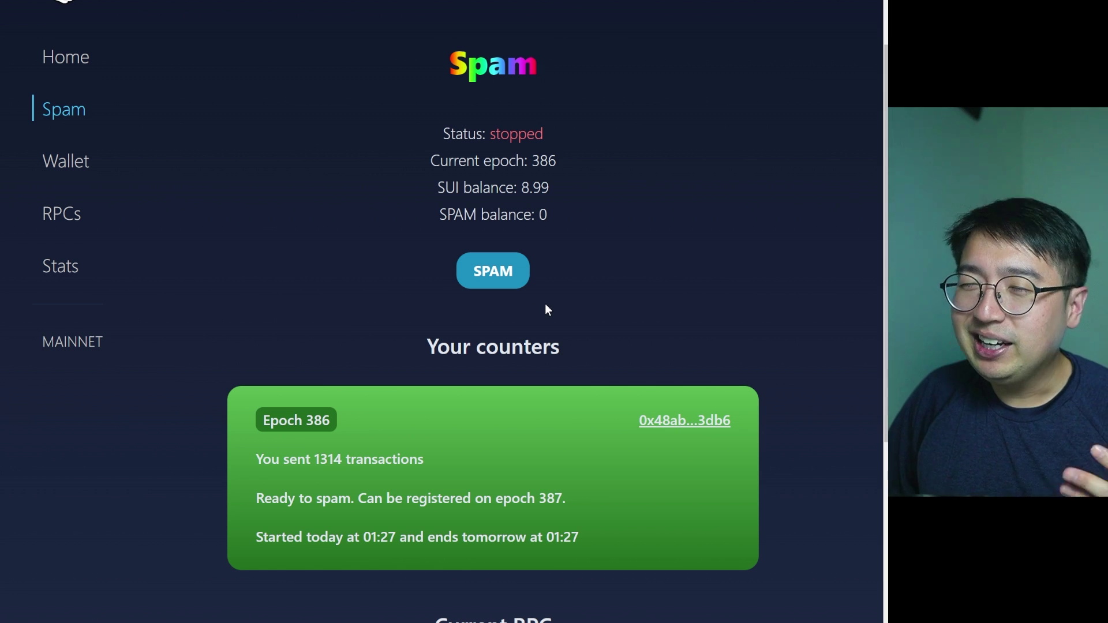
left_click_drag(541, 187, 499, 187)
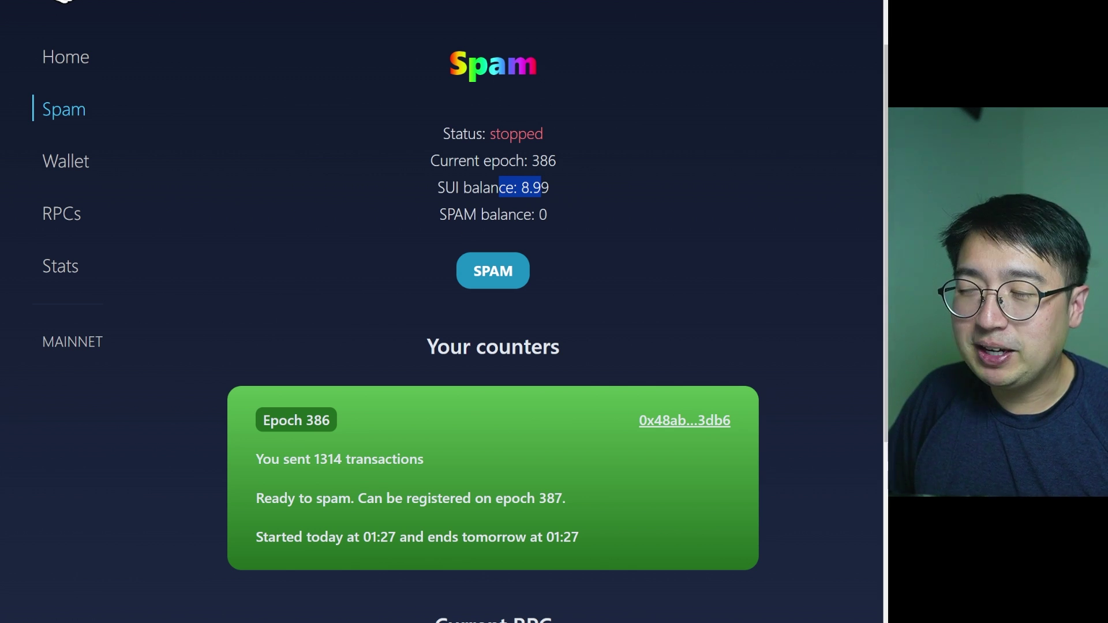
mouse_move(432, 191)
left_mouse_down()
mouse_move(549, 189)
mouse_move(428, 175)
left_mouse_up()
left_click(598, 197)
left_click(424, 177)
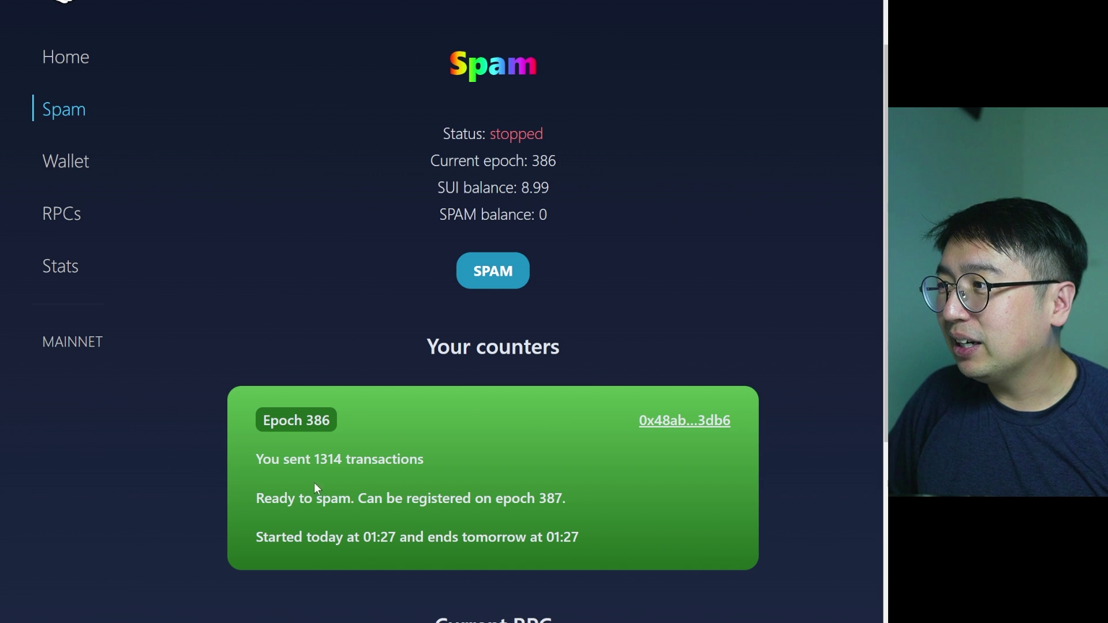
left_click_drag(255, 459, 431, 499)
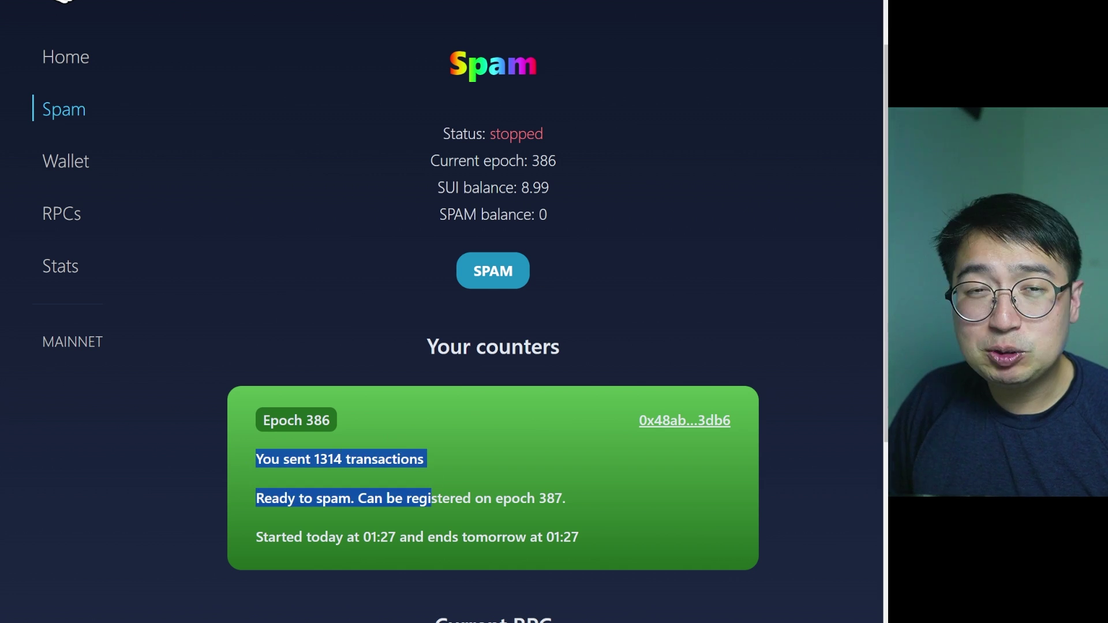
left_click(431, 499)
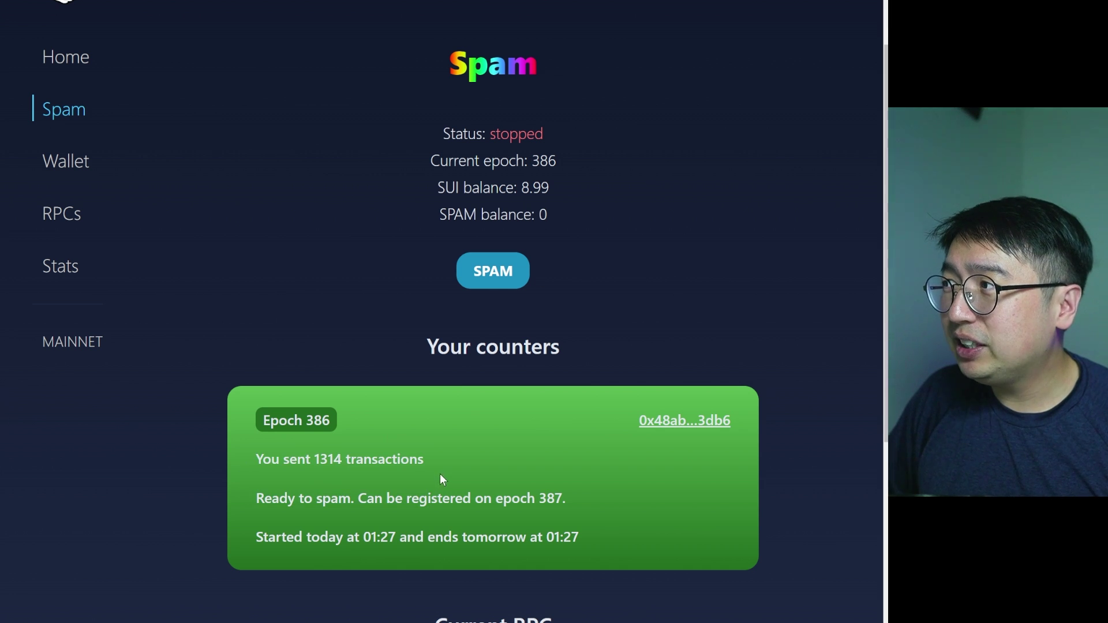
scroll(441, 476, "up", 2)
left_click_drag(440, 205, 572, 208)
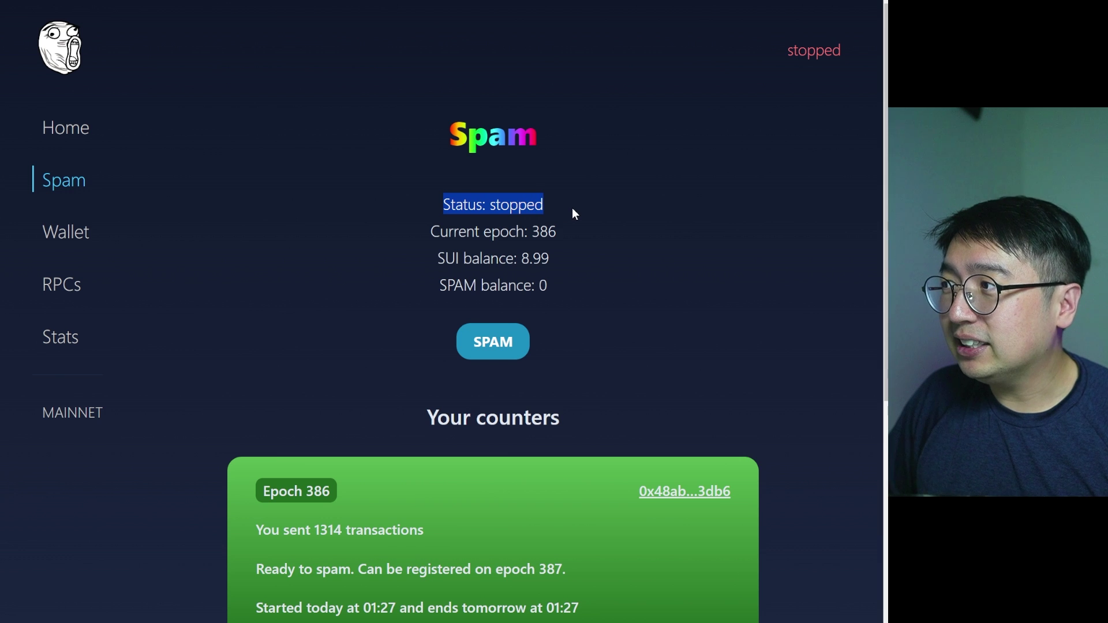
left_click(572, 208)
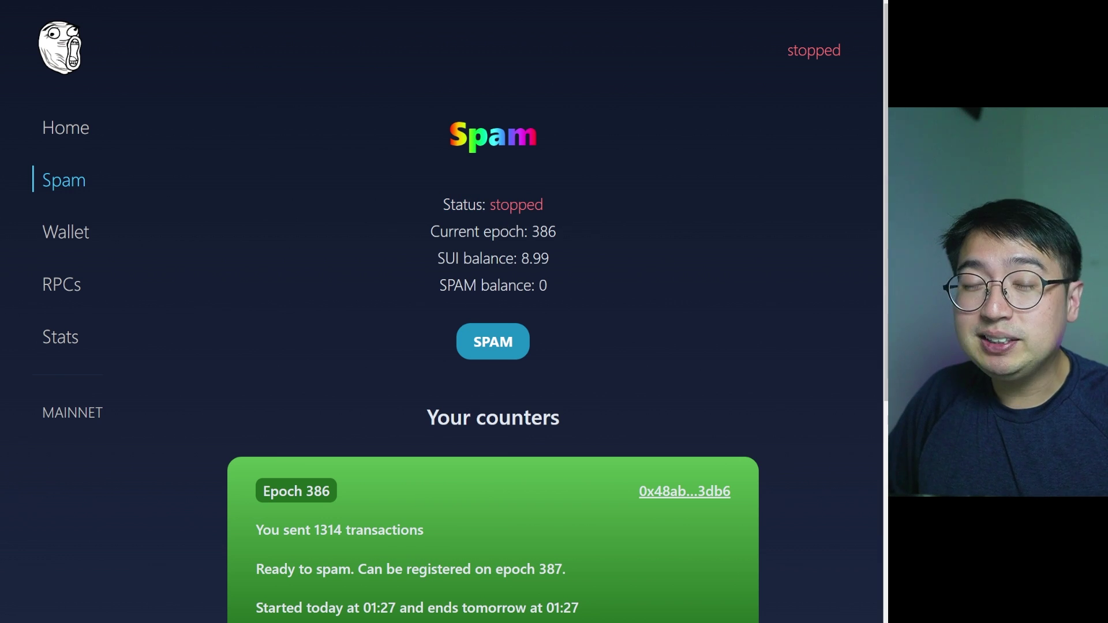
Step: Start spamming and watch transactions climb to 1337 as the SUI balance drops to 8.98
left_click(502, 353)
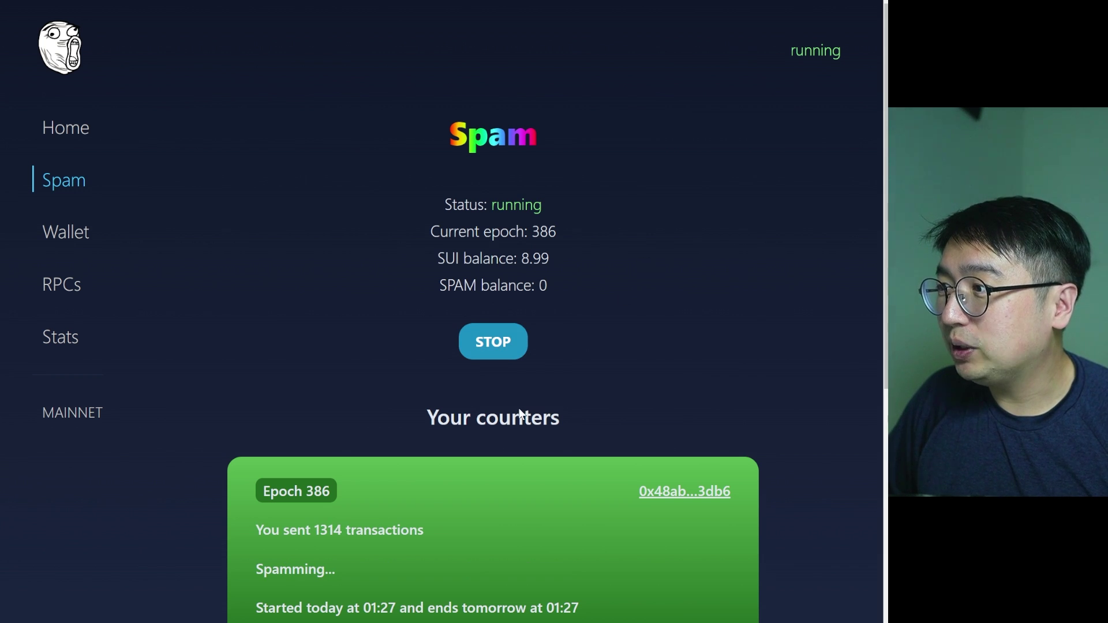
left_click_drag(263, 530, 731, 491)
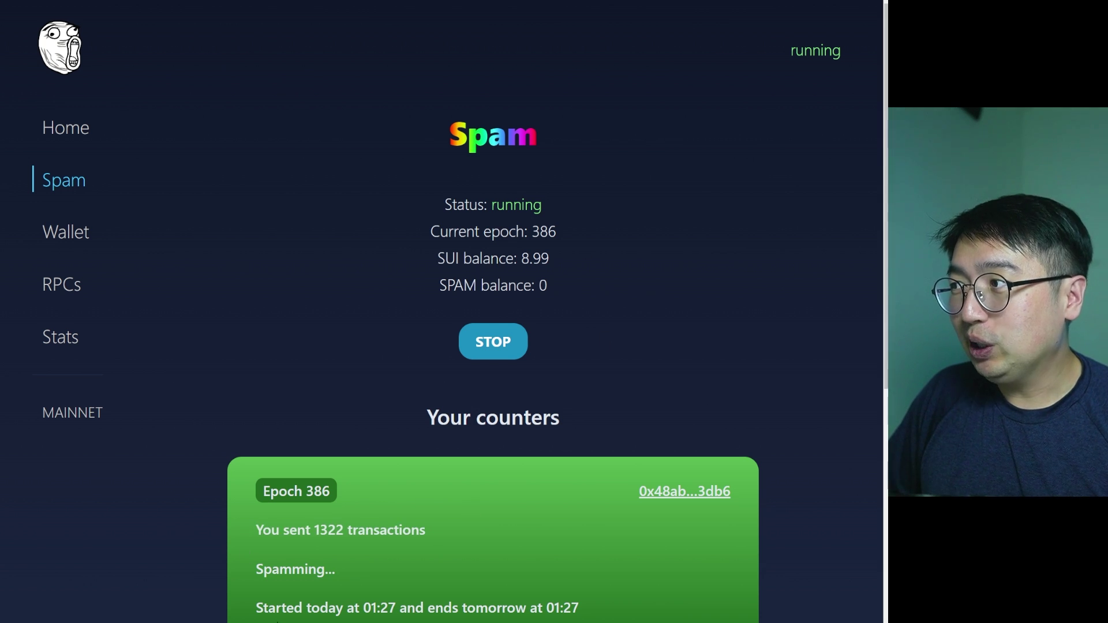
left_click_drag(436, 257, 541, 259)
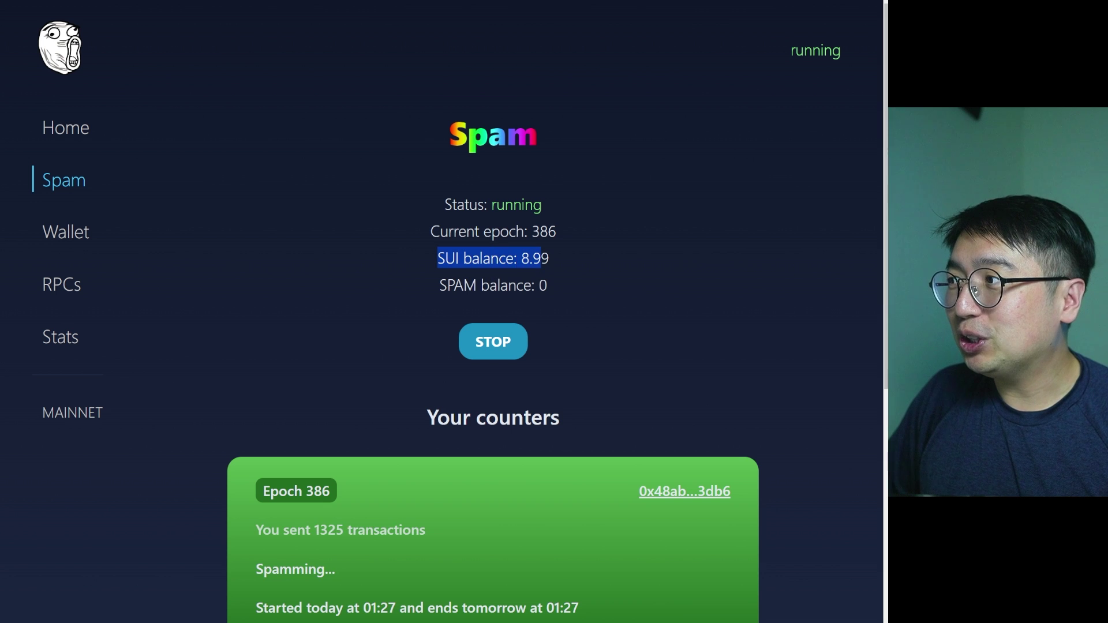
left_click(569, 258)
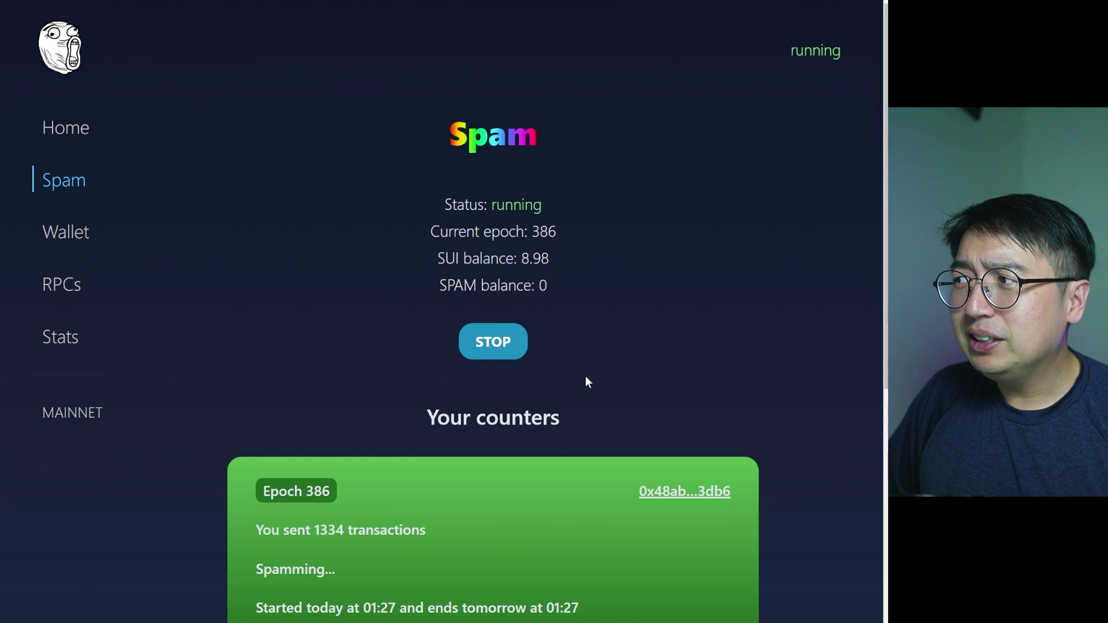
left_click_drag(558, 259, 520, 258)
left_click(520, 259)
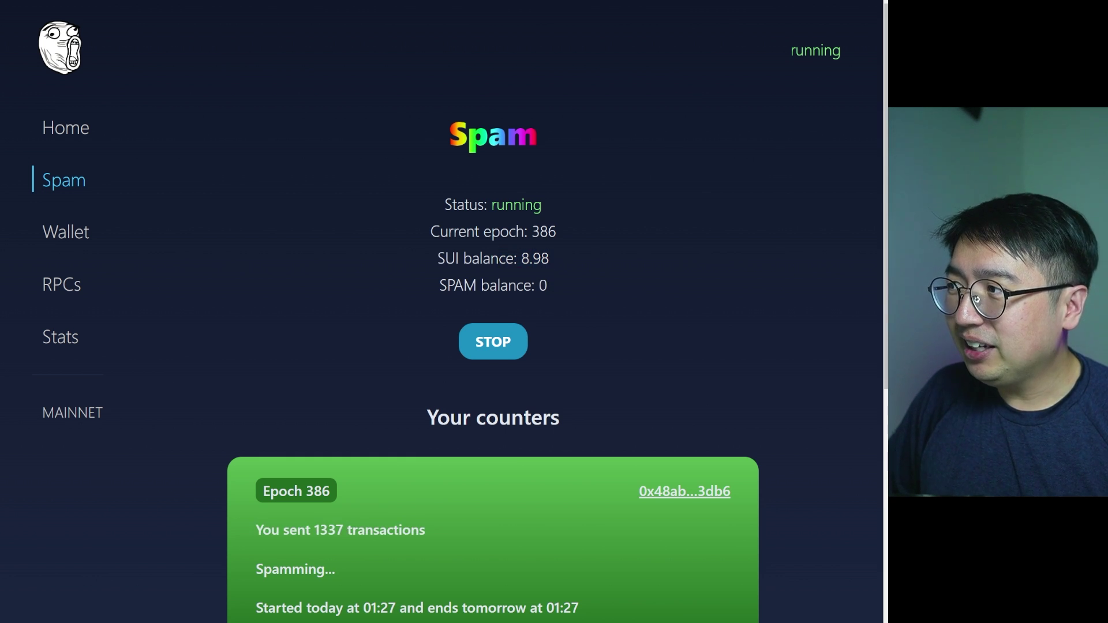